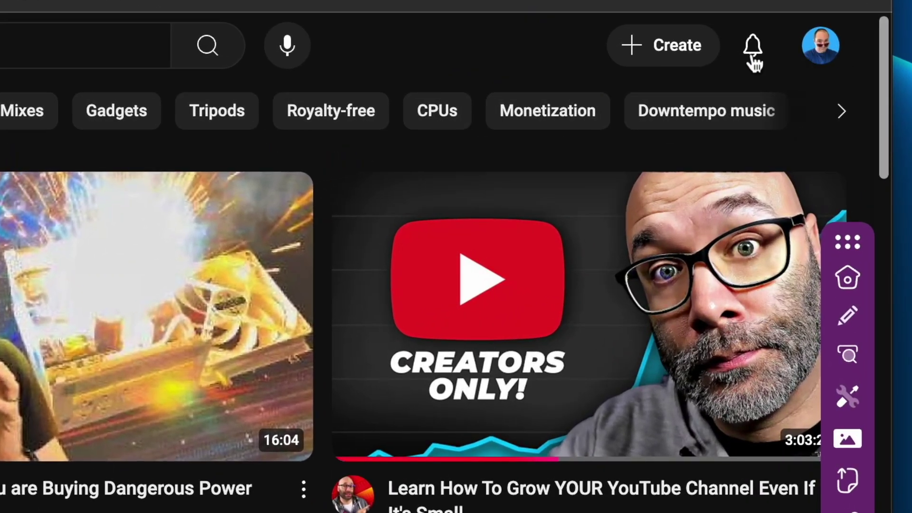
Open the live streaming dashboard and bring up the Overlay for breaks section of the channel level settings.
click(674, 45)
click(693, 148)
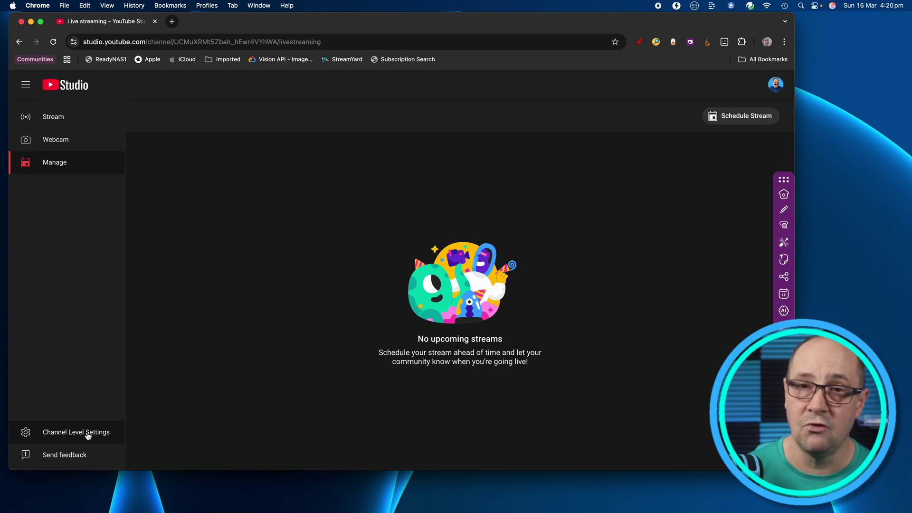
click(88, 436)
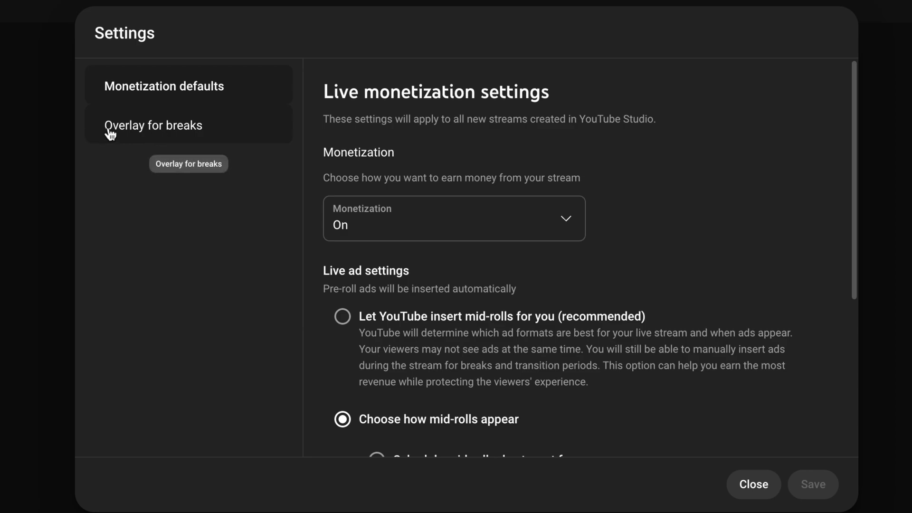
click(186, 138)
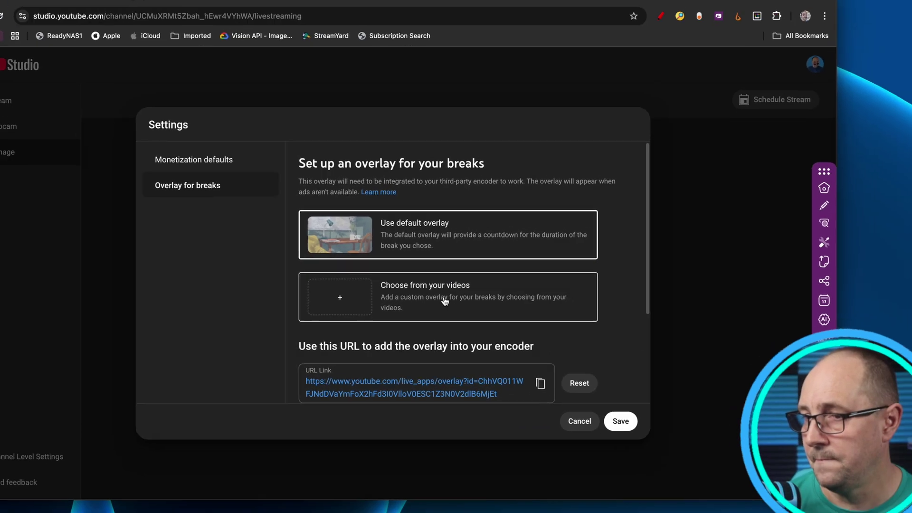
Set the "Channel Announcement - Channel Membership" video as the custom break overlay, save it and close the settings.
click(405, 408)
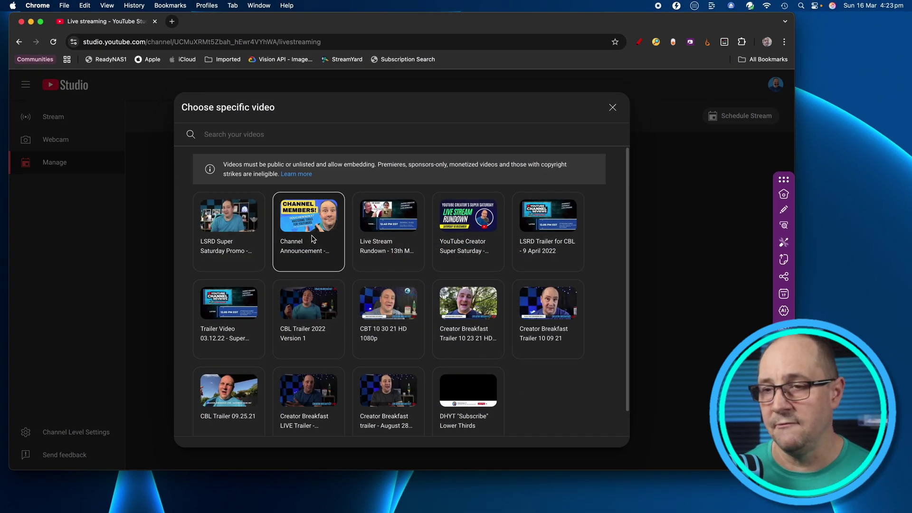
click(313, 238)
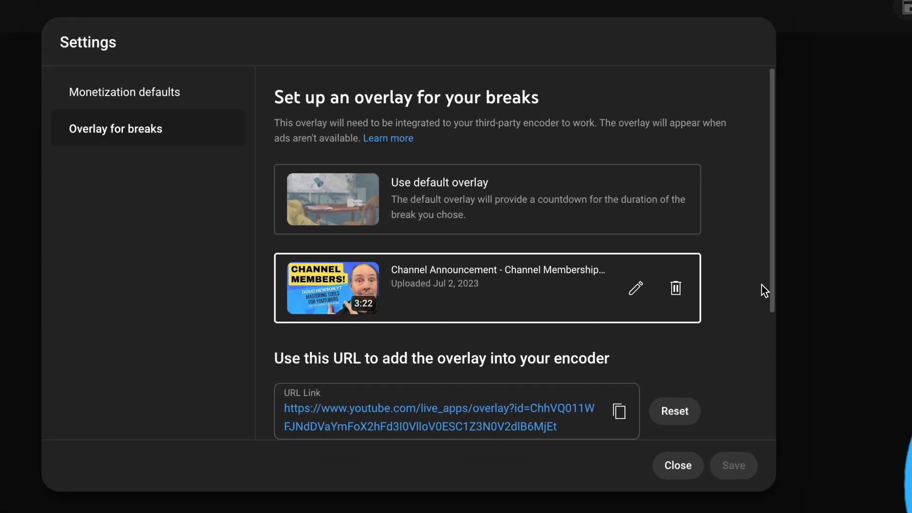
drag(762, 285, 761, 405)
drag(621, 363, 621, 367)
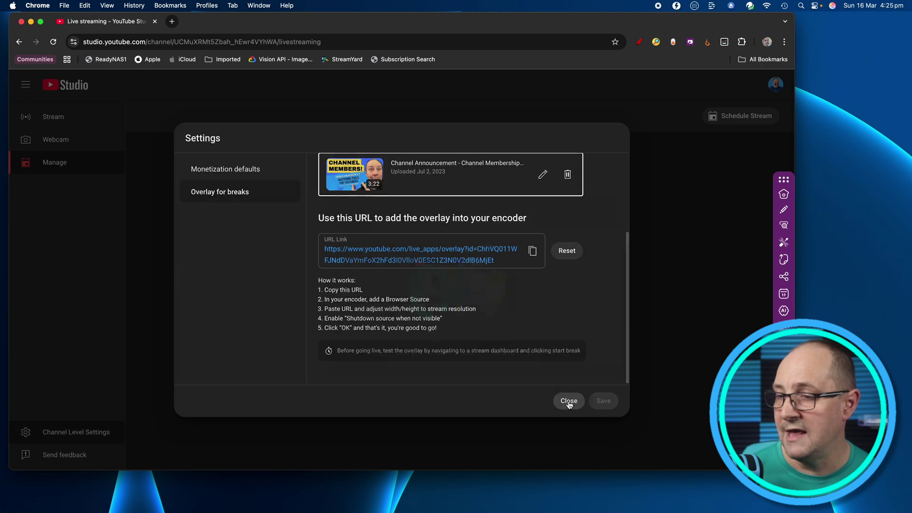
click(569, 401)
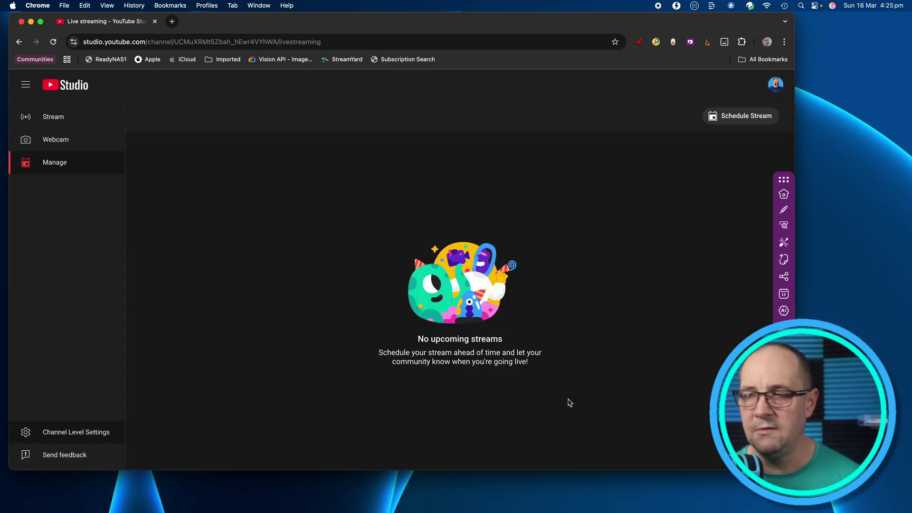
Schedule a new unlisted stream titled "Test" for Mar 16, 2025 at 6:00 PM.
click(719, 117)
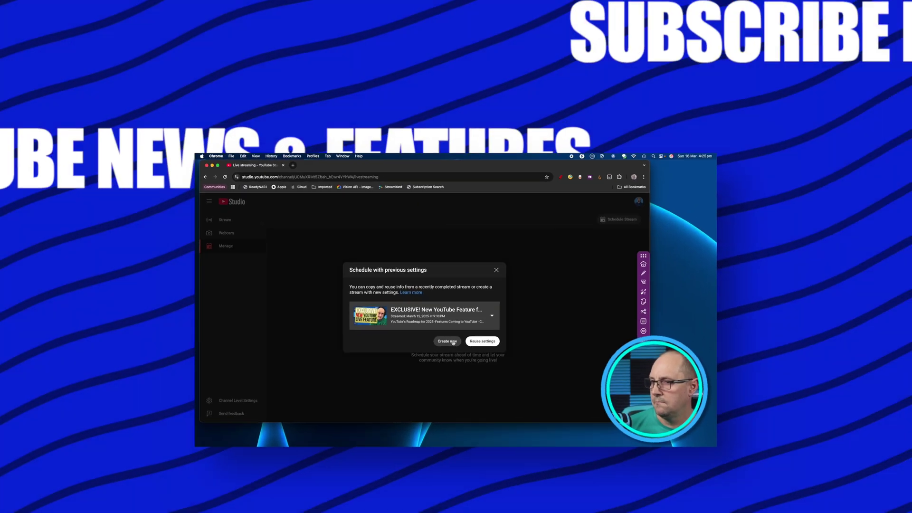
click(452, 329)
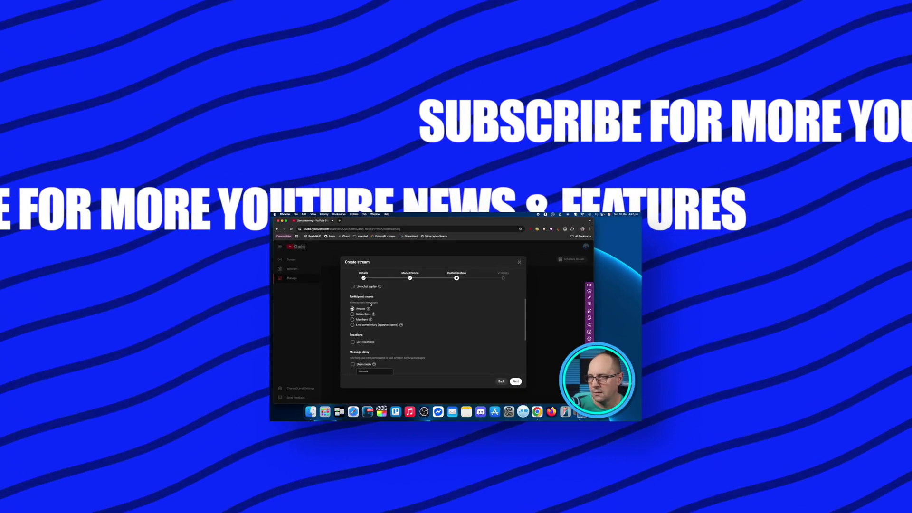
click(515, 382)
click(397, 366)
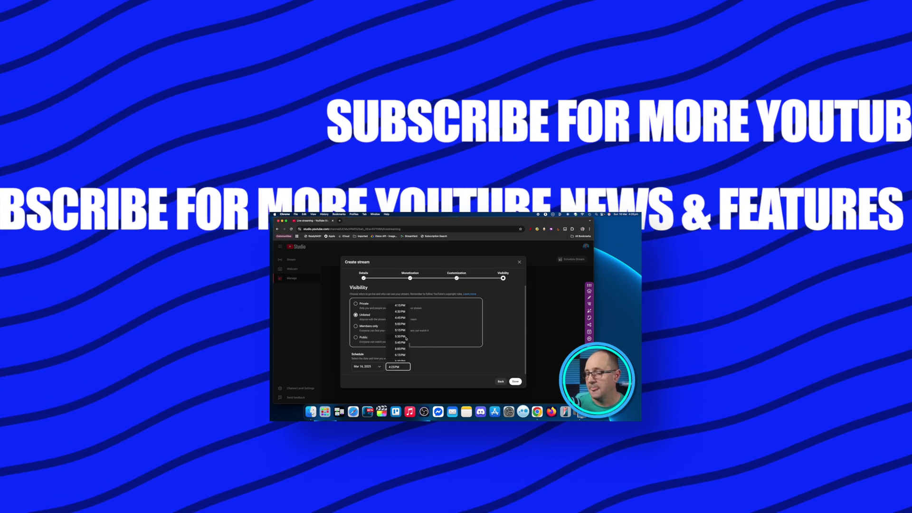
click(394, 309)
click(515, 382)
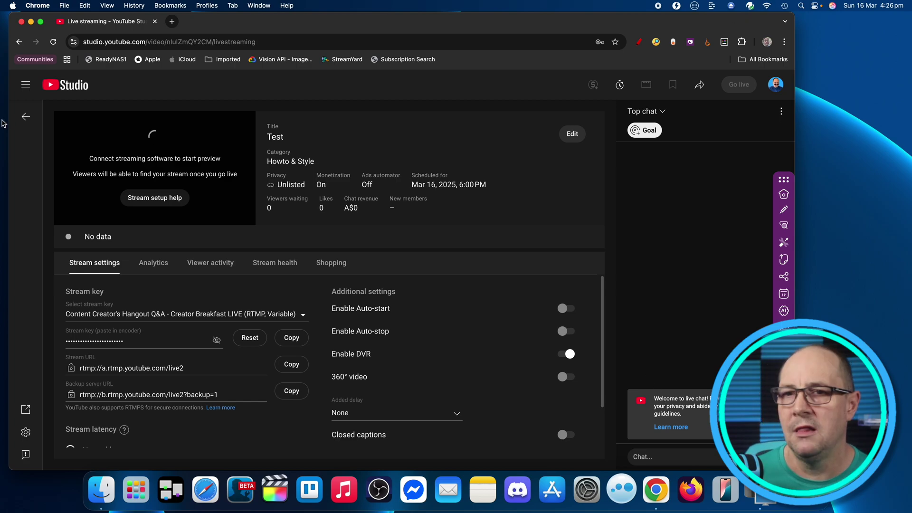
Reopen the Test stream from the managed streams list and bring up its break duration choices.
click(25, 117)
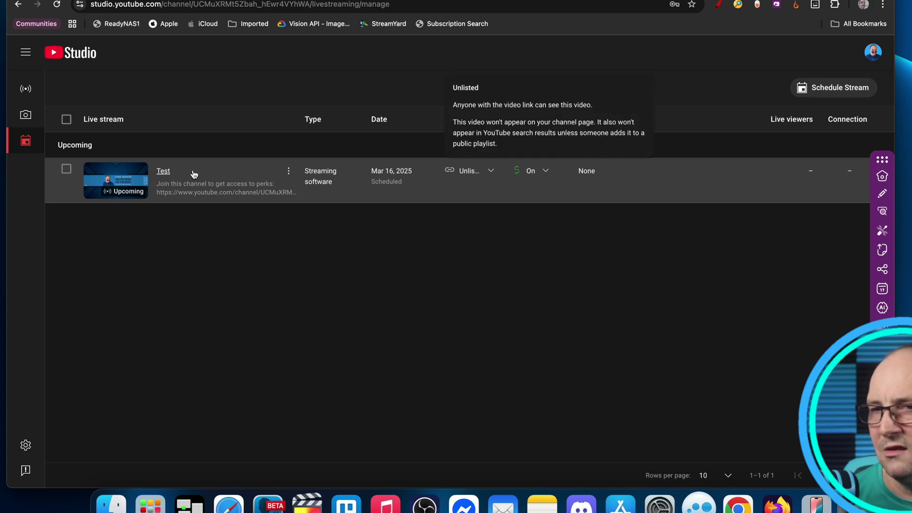
click(164, 172)
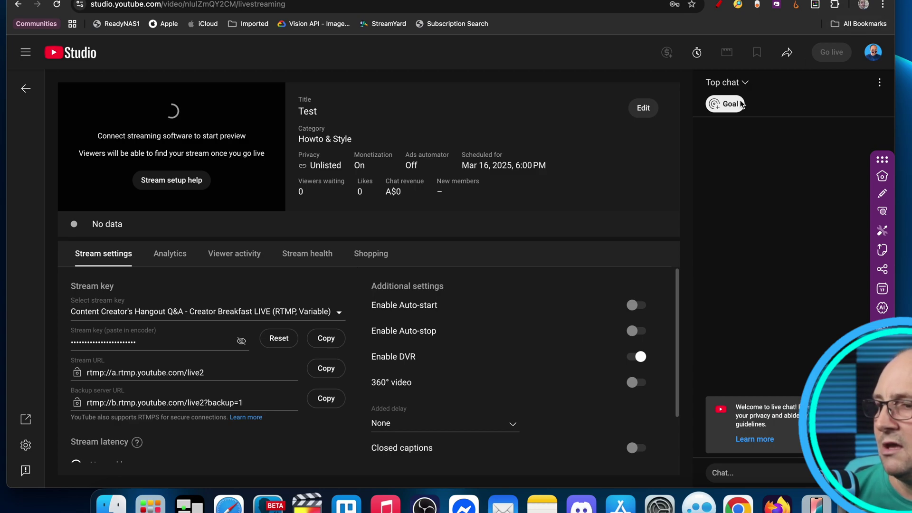
click(163, 254)
click(378, 256)
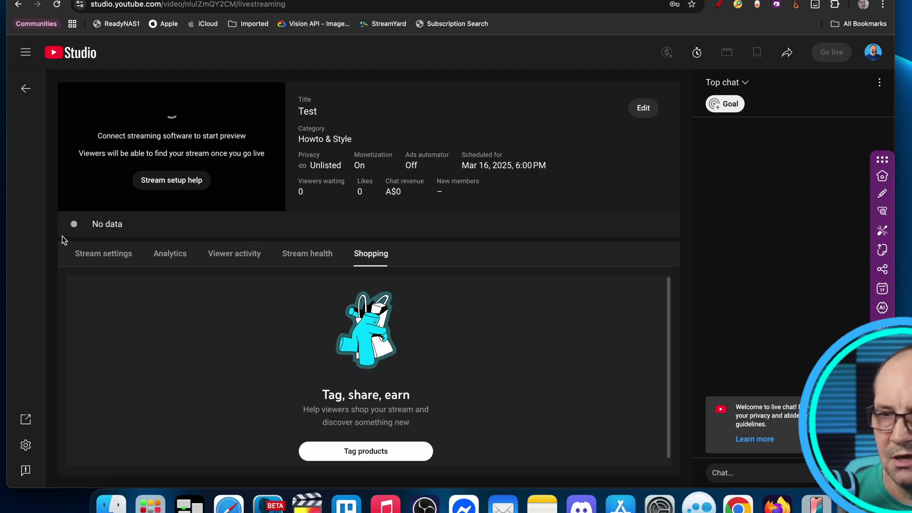
click(95, 255)
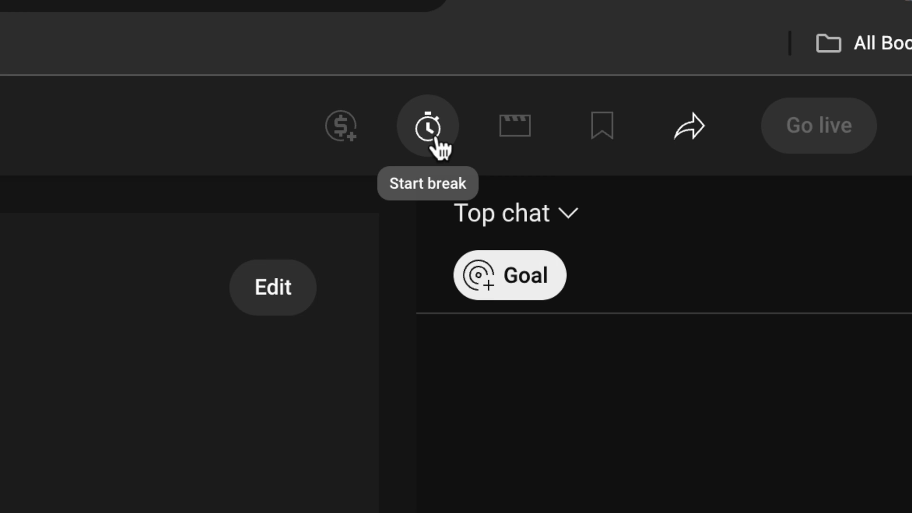
click(429, 131)
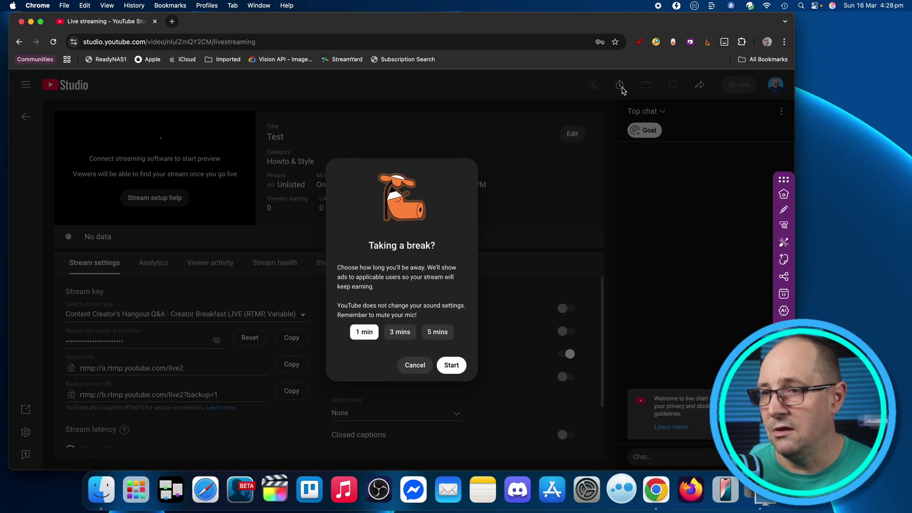
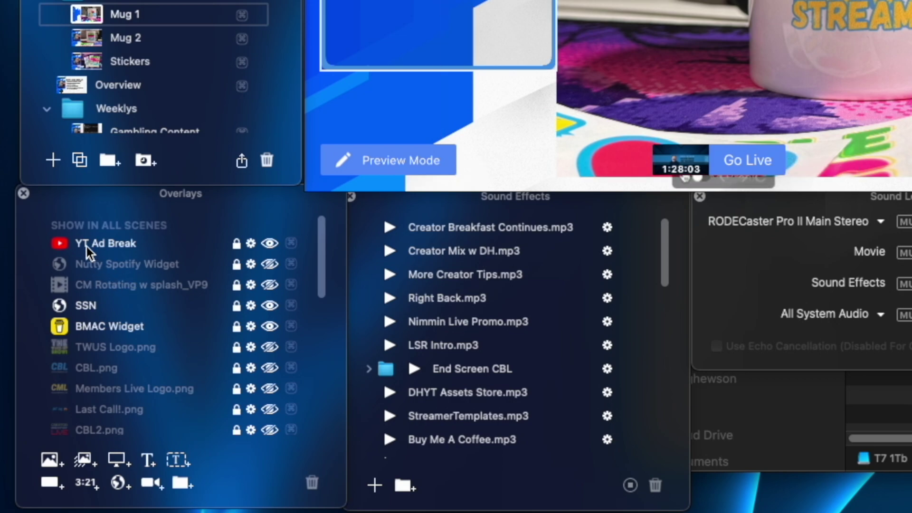
In Ecamm Live, check the YT Ad Break overlay's widget URL and size options, leaving them without changes.
click(247, 245)
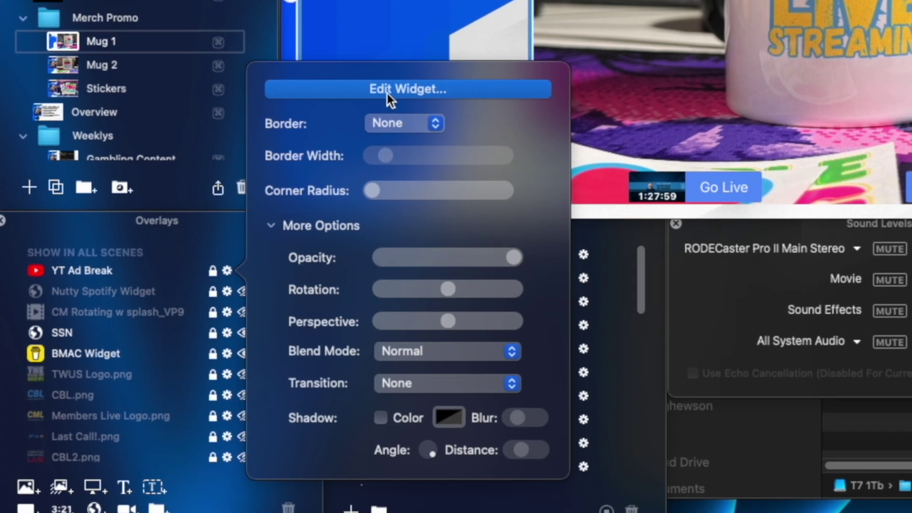
click(409, 63)
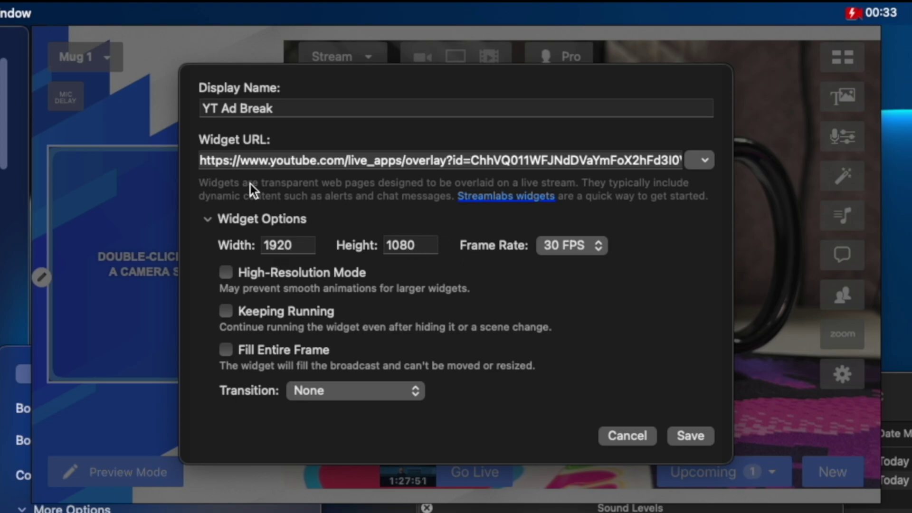
click(632, 435)
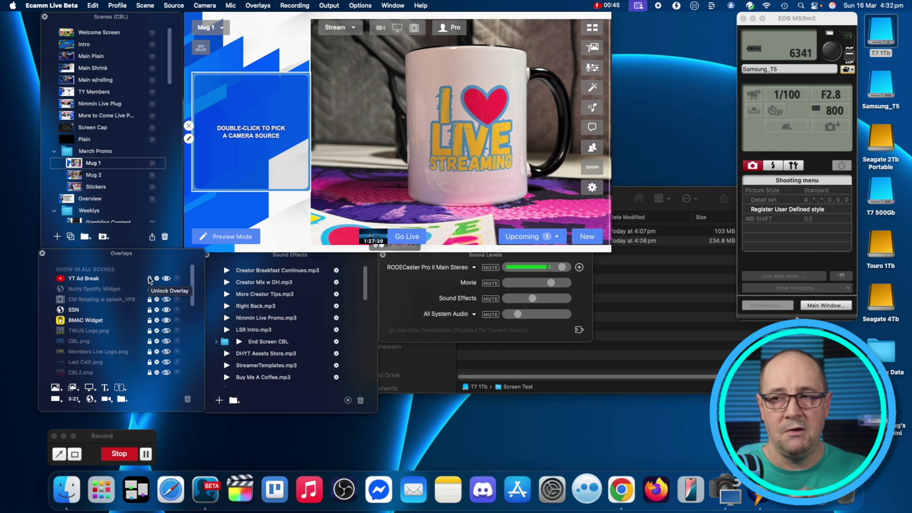
Switch to YouTube Studio, start a 3-minute break on the Test stream, and return to Ecamm Live to view the overlay.
key(ctrl+Right)
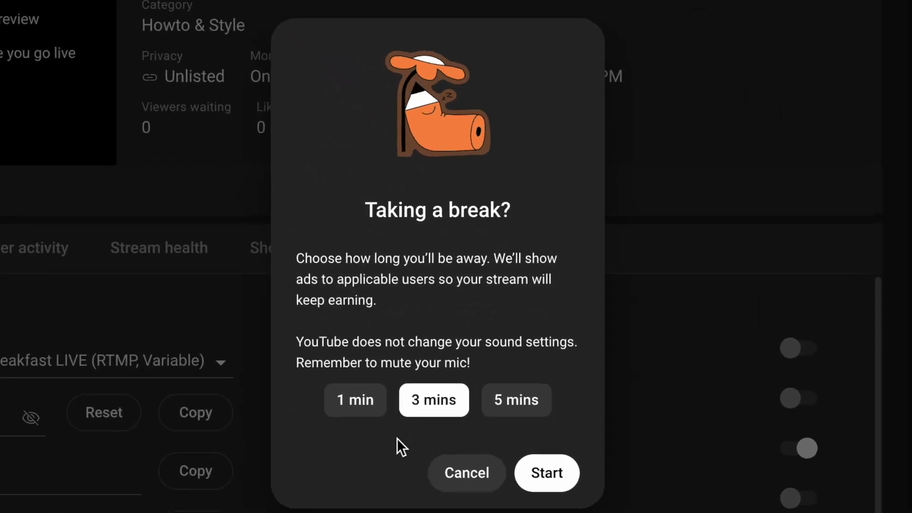
click(560, 472)
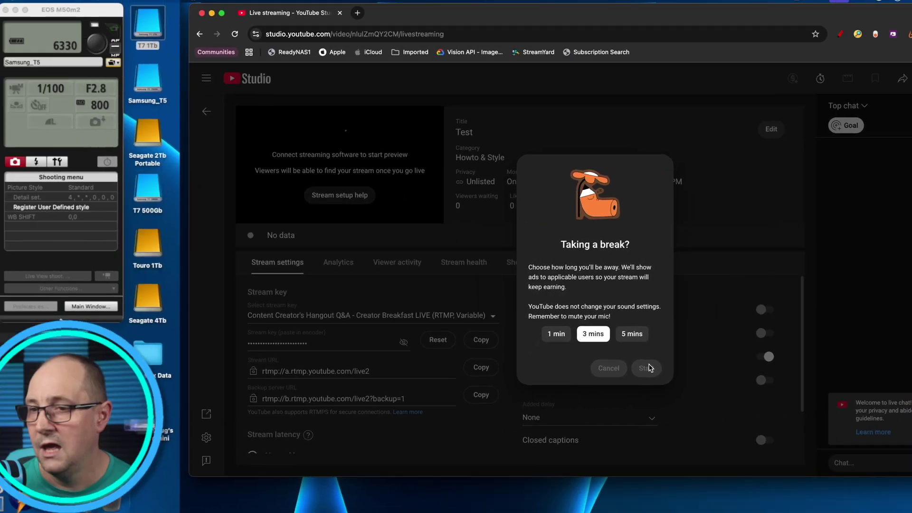
key(ctrl+Left)
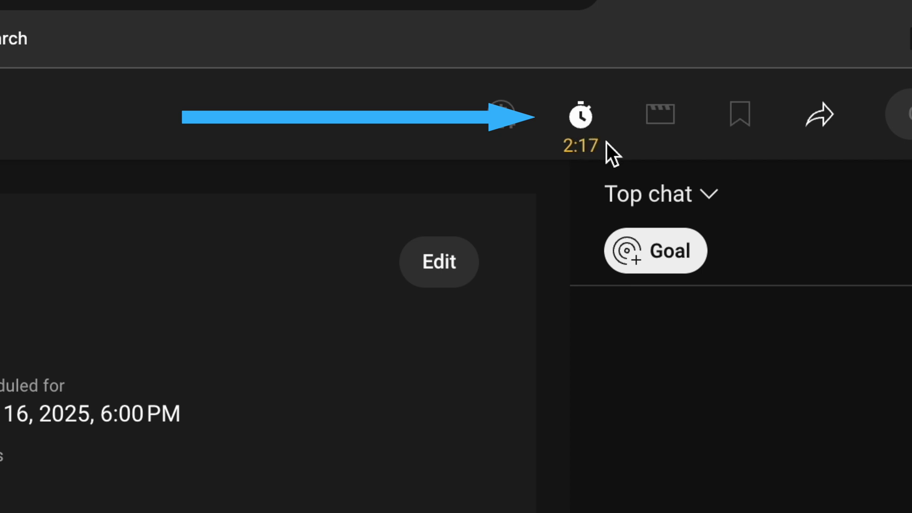
Examine YouTube Studio's prompts for ending the break early and for extending it, cancelling both.
click(582, 116)
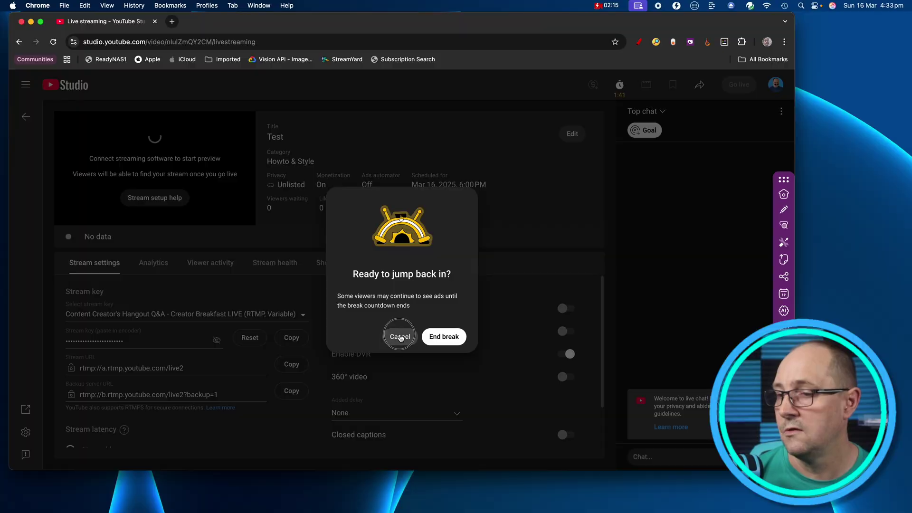
click(400, 336)
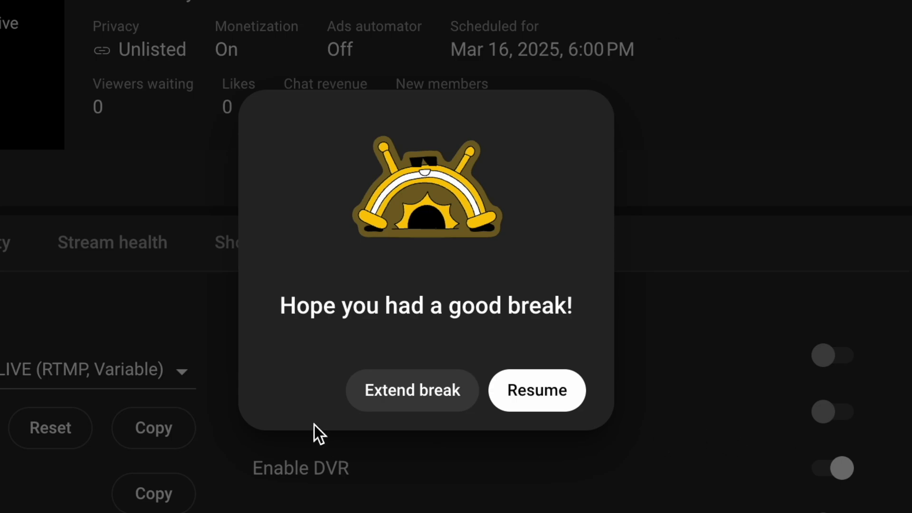
click(393, 398)
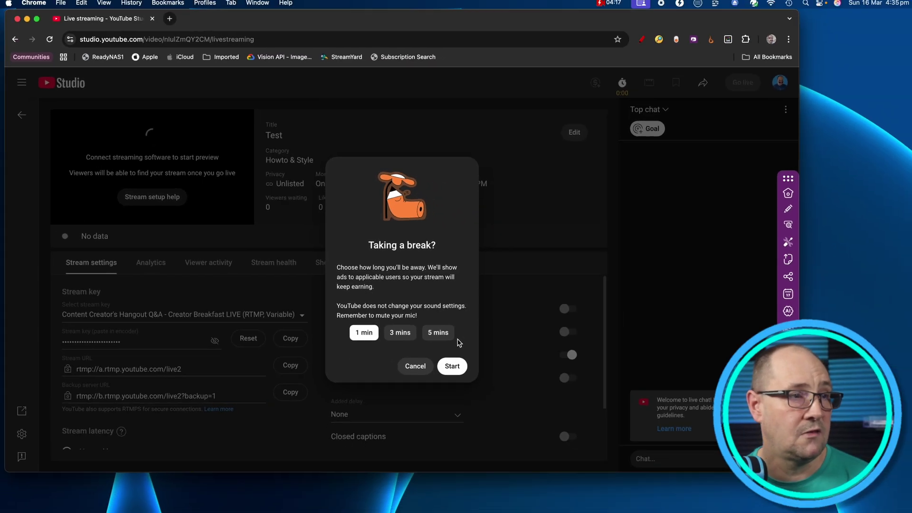
key(ctrl+Left)
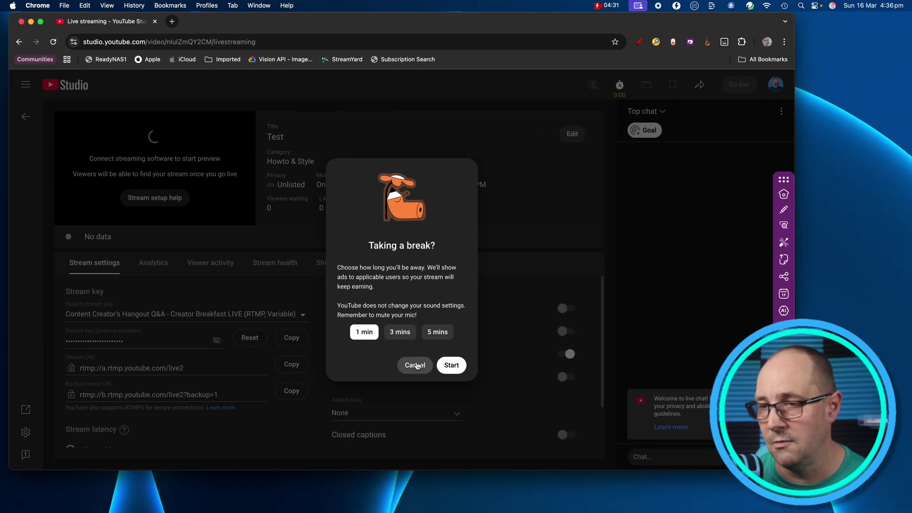
click(417, 365)
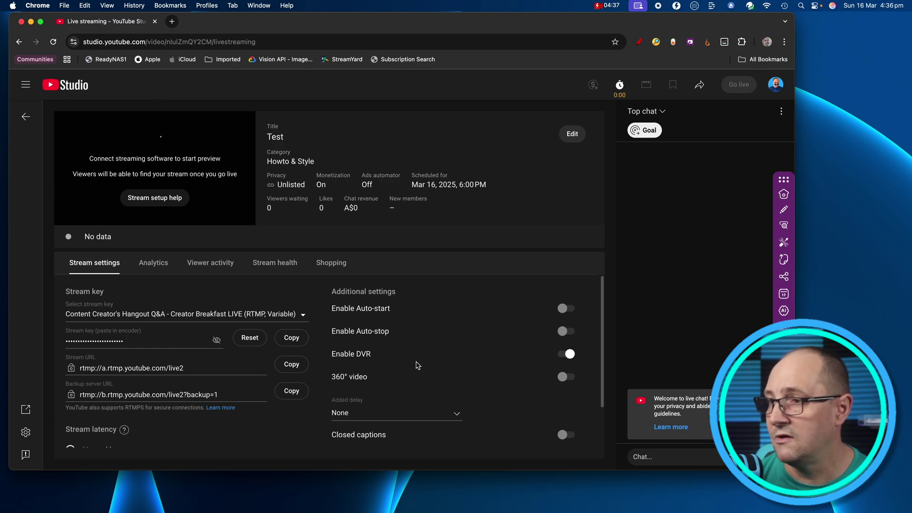
Resume the Test stream from its break and switch to Ecamm Live to check the overlay.
click(619, 87)
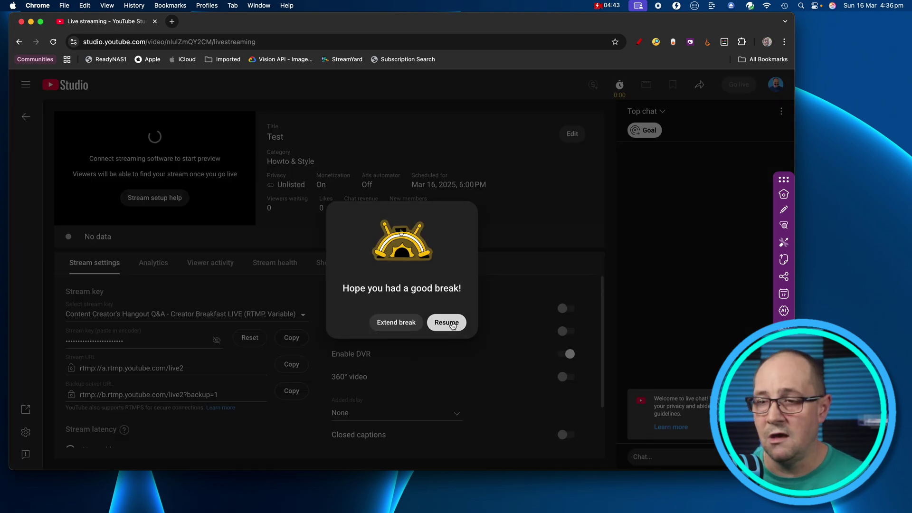
key(ctrl+Left)
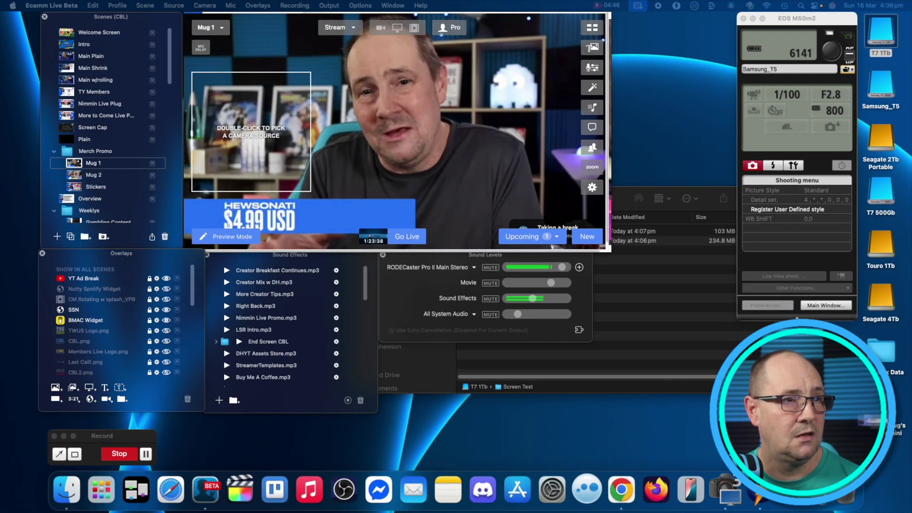